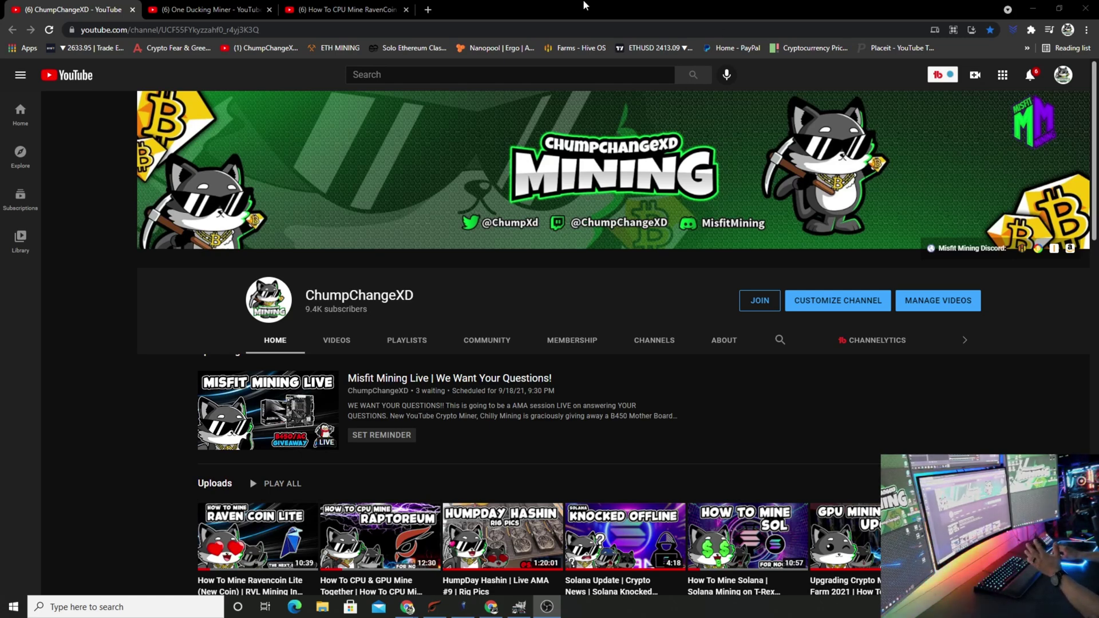
# Step: Go to the How To CPU Mine RavenCoin Lite video and scroll to the mega.nz link in its description
pyautogui.click(204, 10)
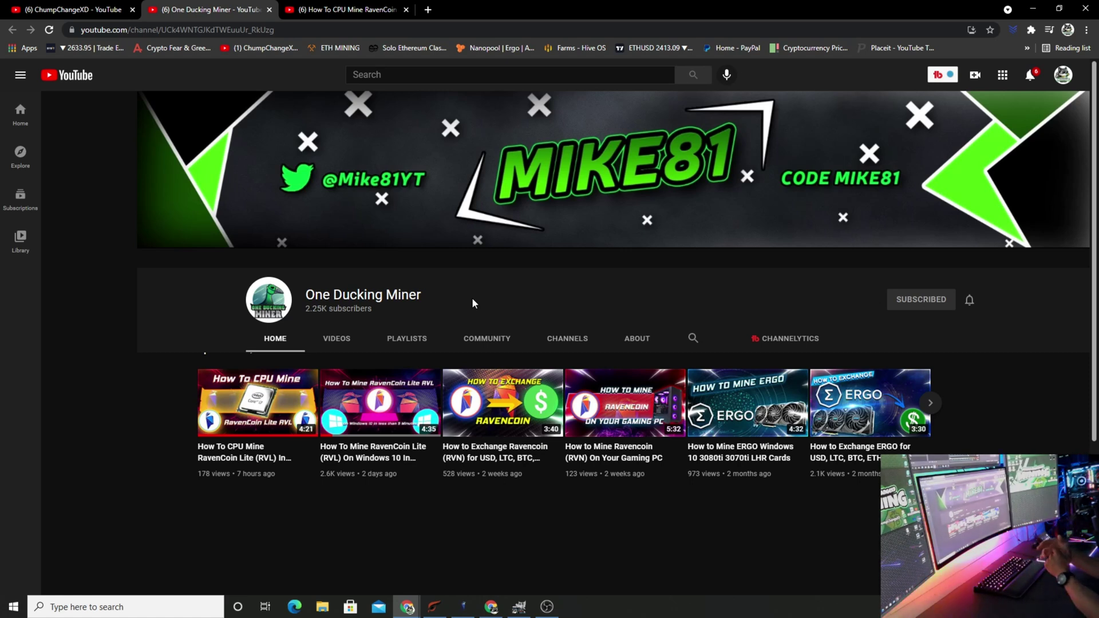
pyautogui.click(346, 10)
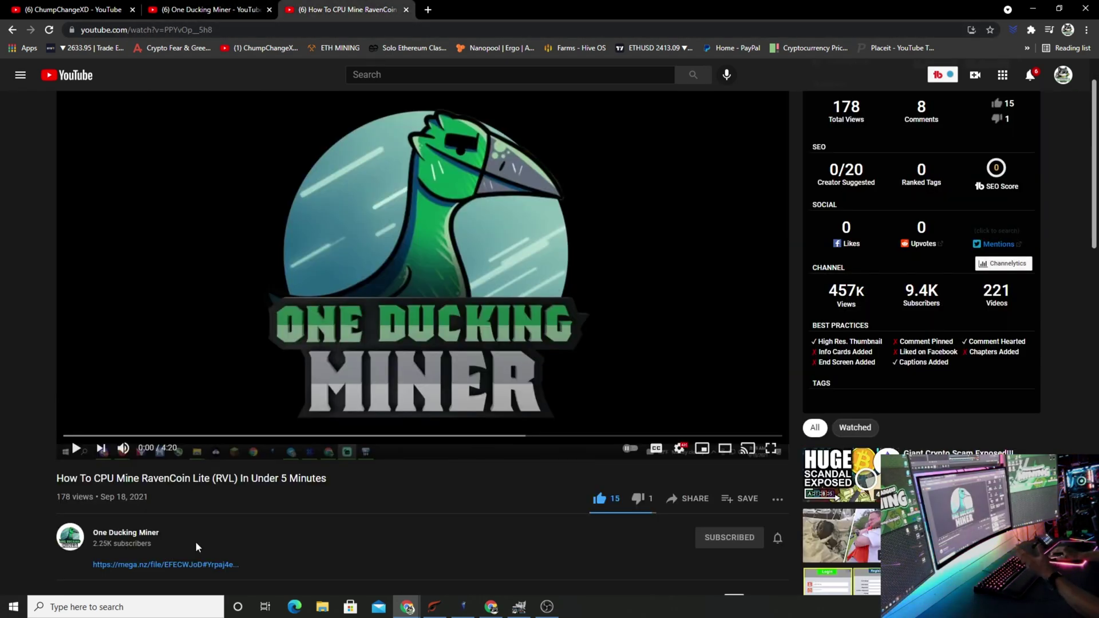
pyautogui.scroll(-1, 194, 541)
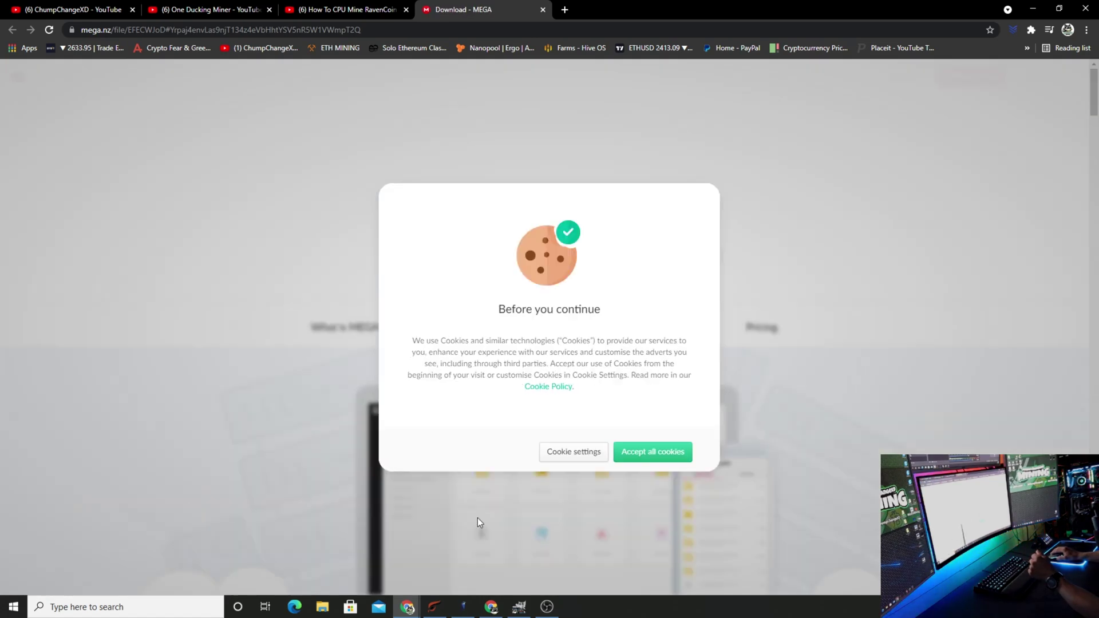
# Step: Accept MEGA's cookies, download the 388.1 MB RVL.zip, and open it from the download shelf
pyautogui.click(627, 453)
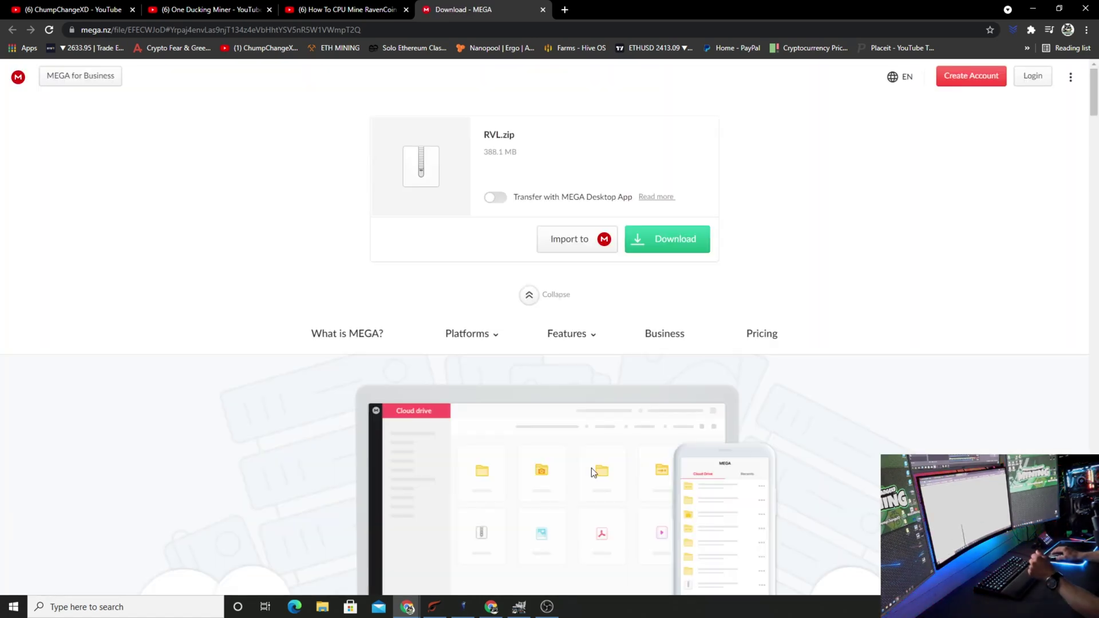
pyautogui.click(663, 246)
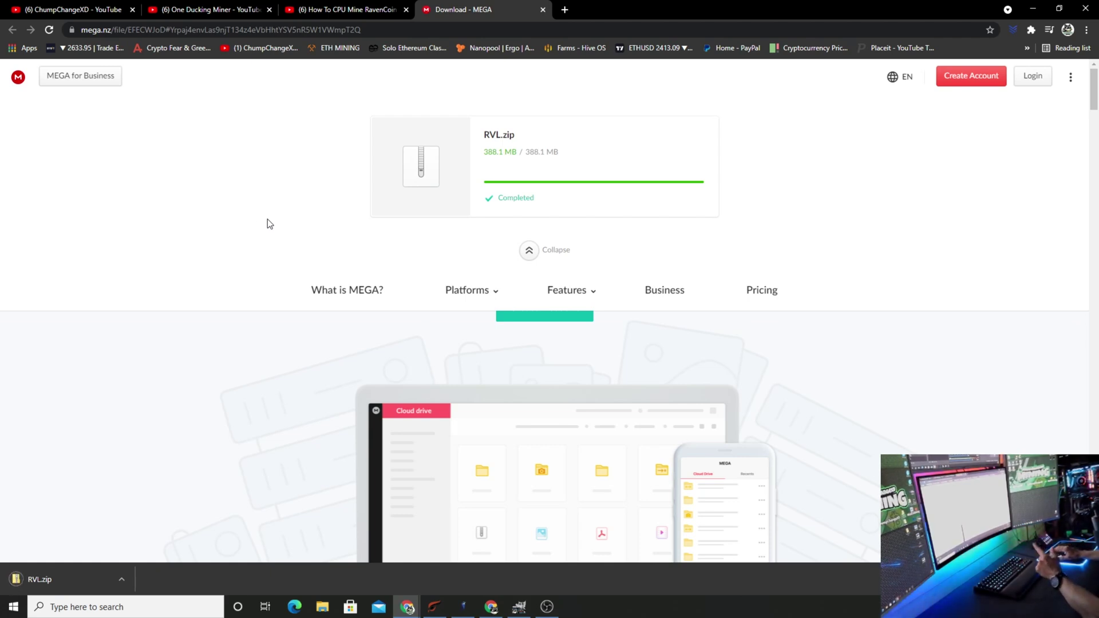
pyautogui.click(51, 589)
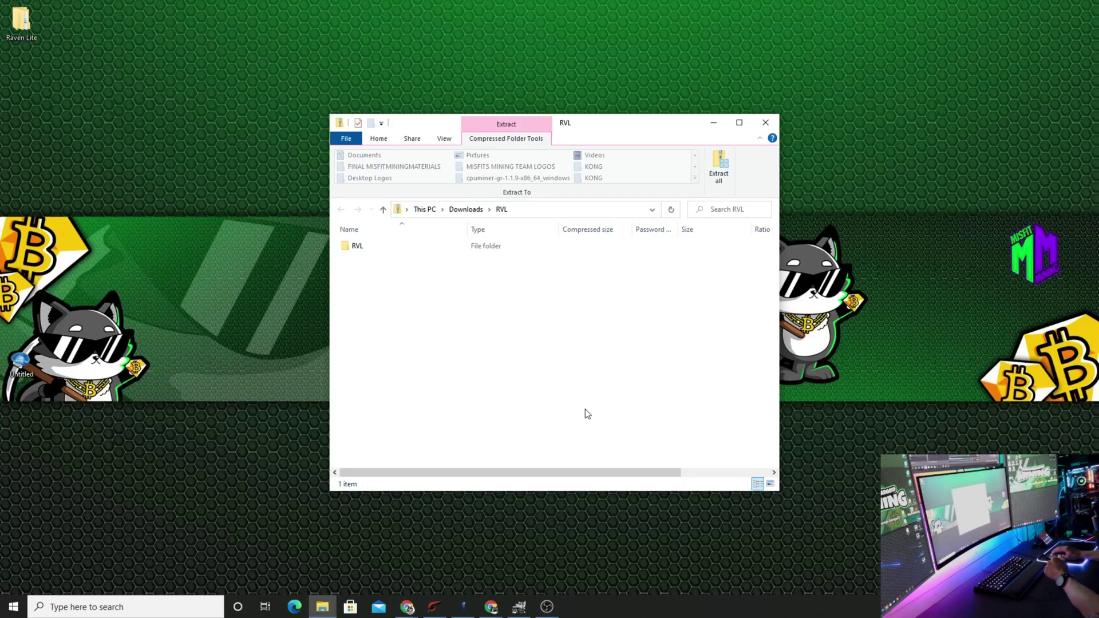
# Step: Extract the RVL folder from RVL.zip into Downloads
pyautogui.click(420, 248)
pyautogui.click(719, 167)
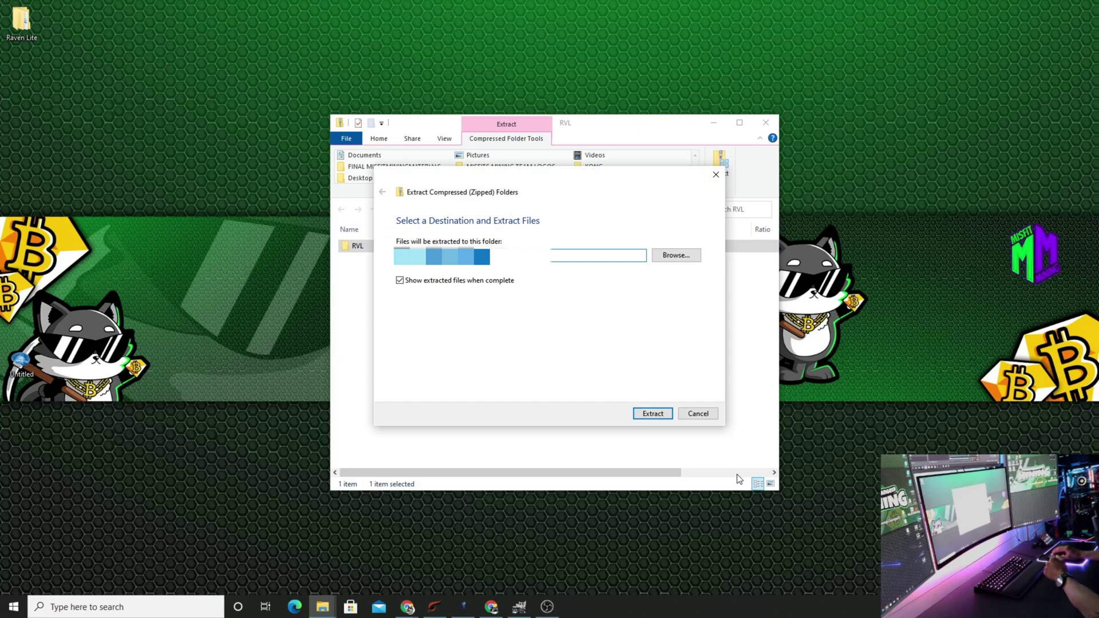
pyautogui.click(654, 414)
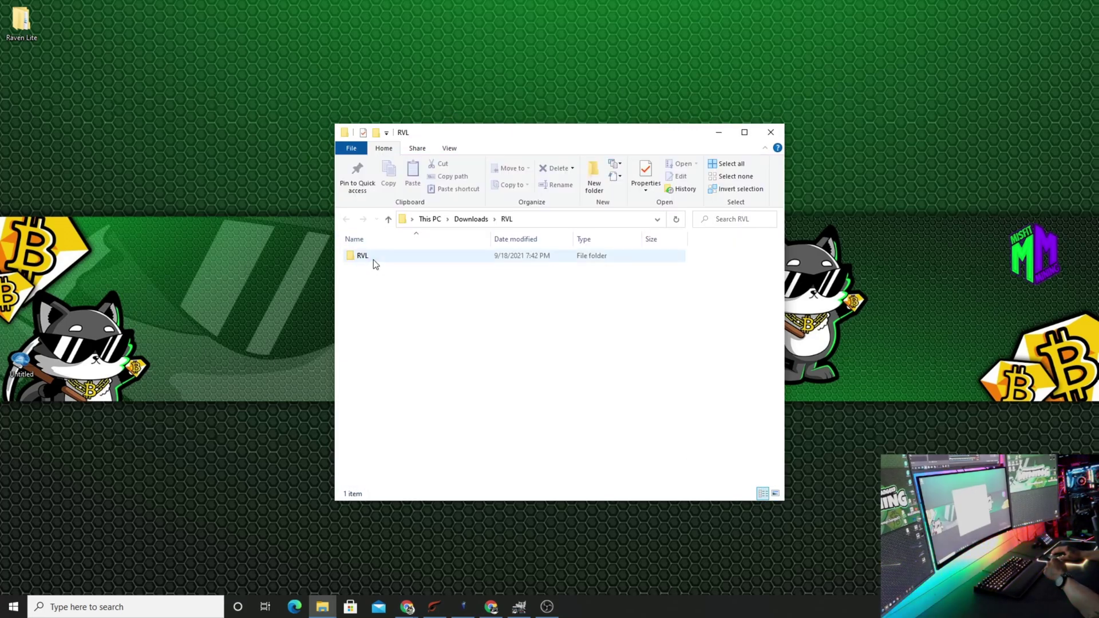
# Step: Browse the extracted RVL and Wallets folders, then bring the Ravencoin Lite wallet forward
pyautogui.doubleClick(373, 259)
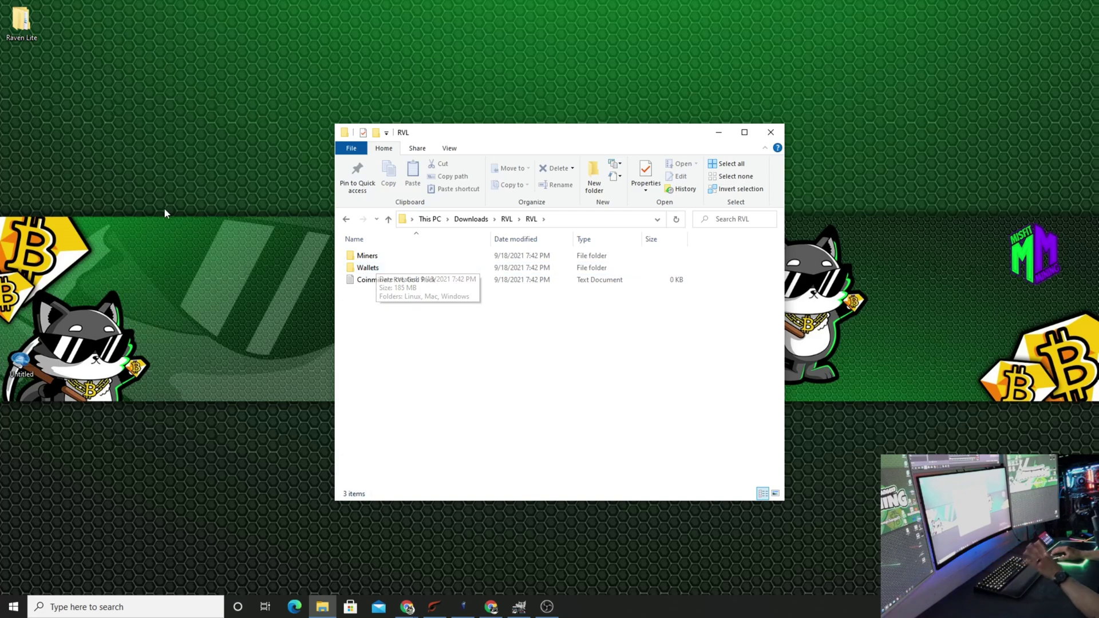
pyautogui.doubleClick(408, 268)
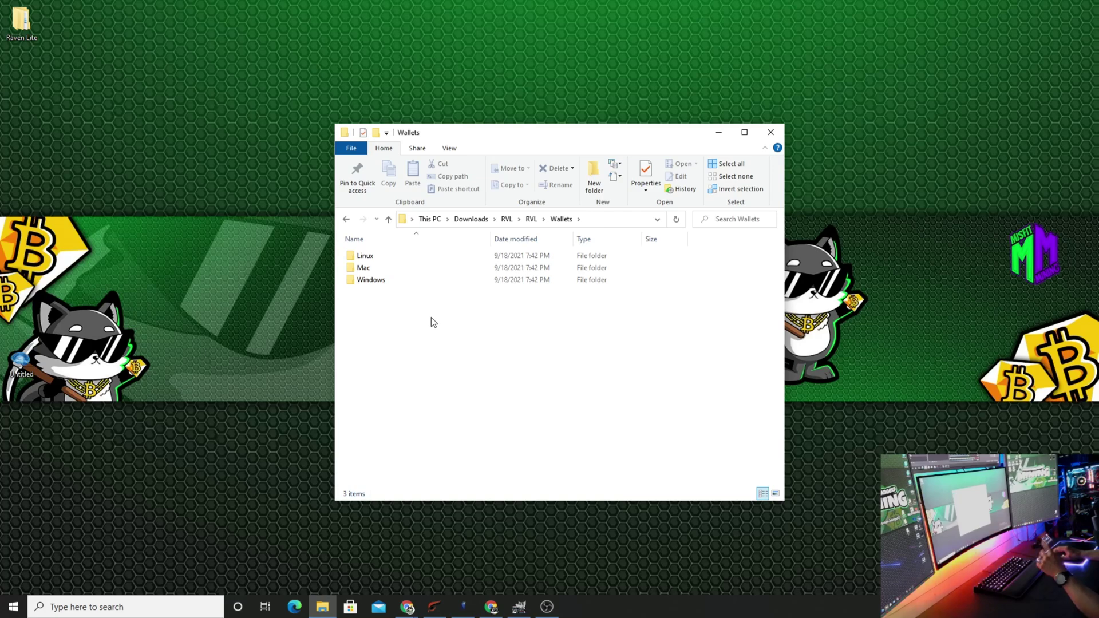
pyautogui.click(346, 219)
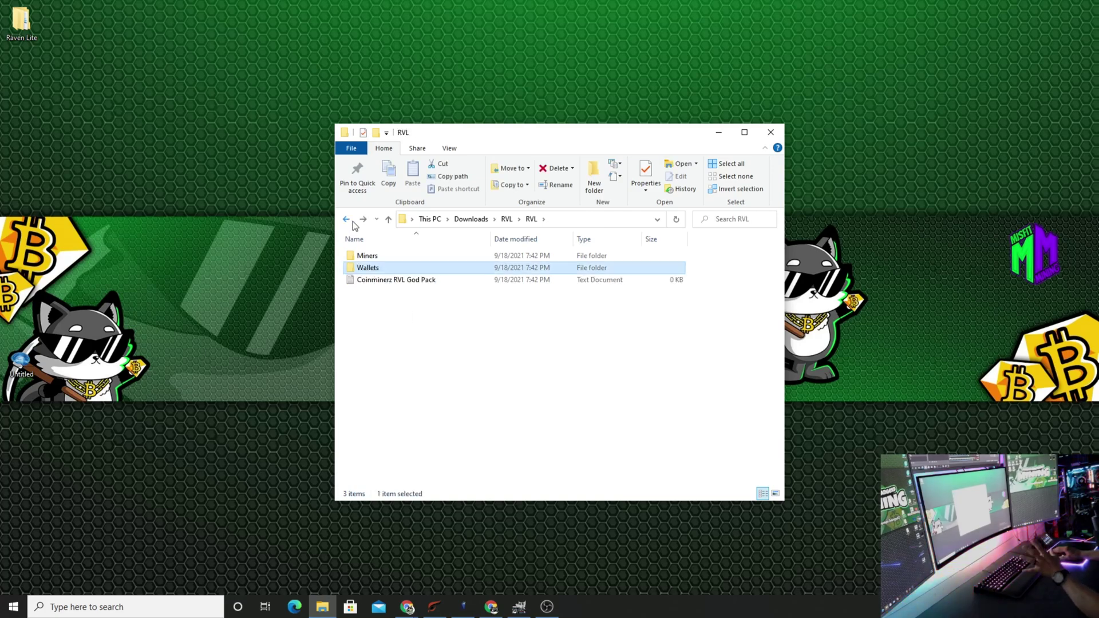
pyautogui.click(462, 607)
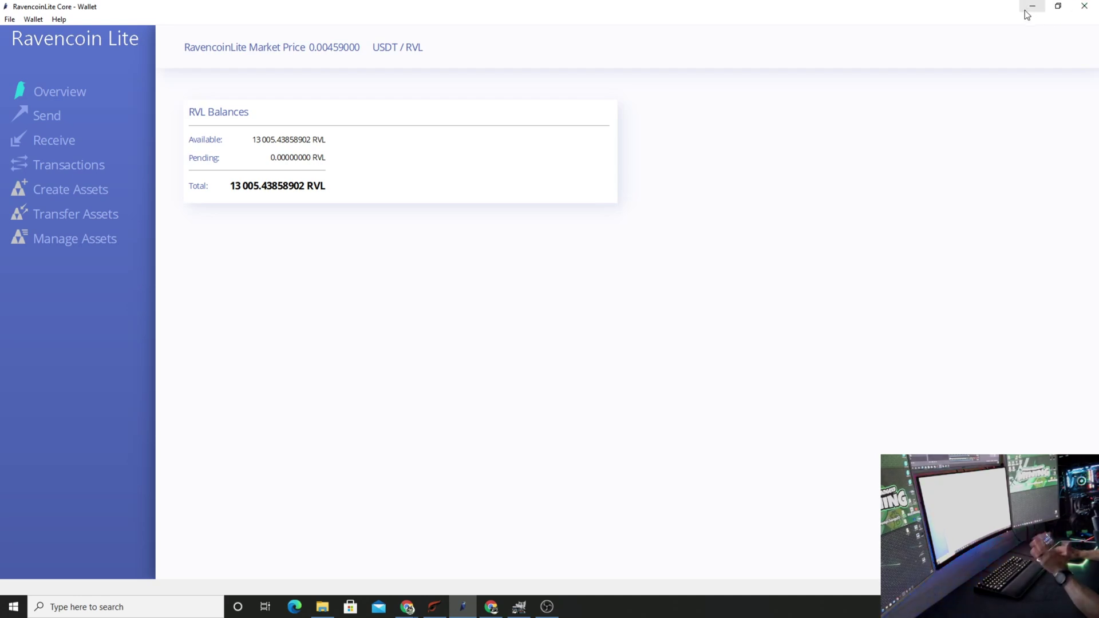
# Step: Copy the address from File > Receiving addresses, then minimize the wallet
pyautogui.click(9, 19)
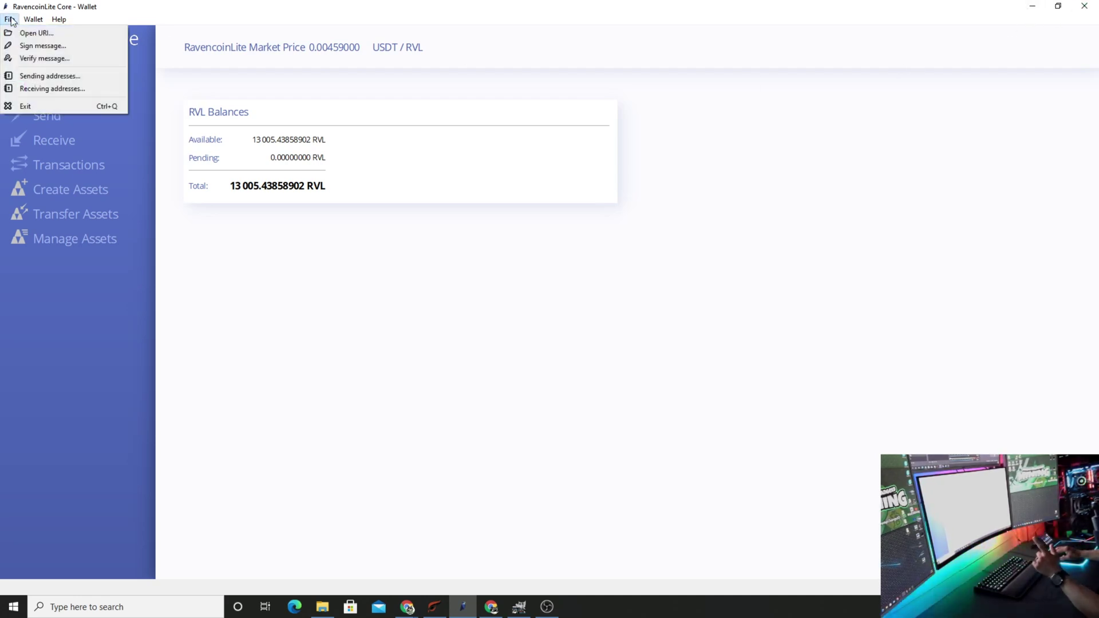
pyautogui.click(39, 90)
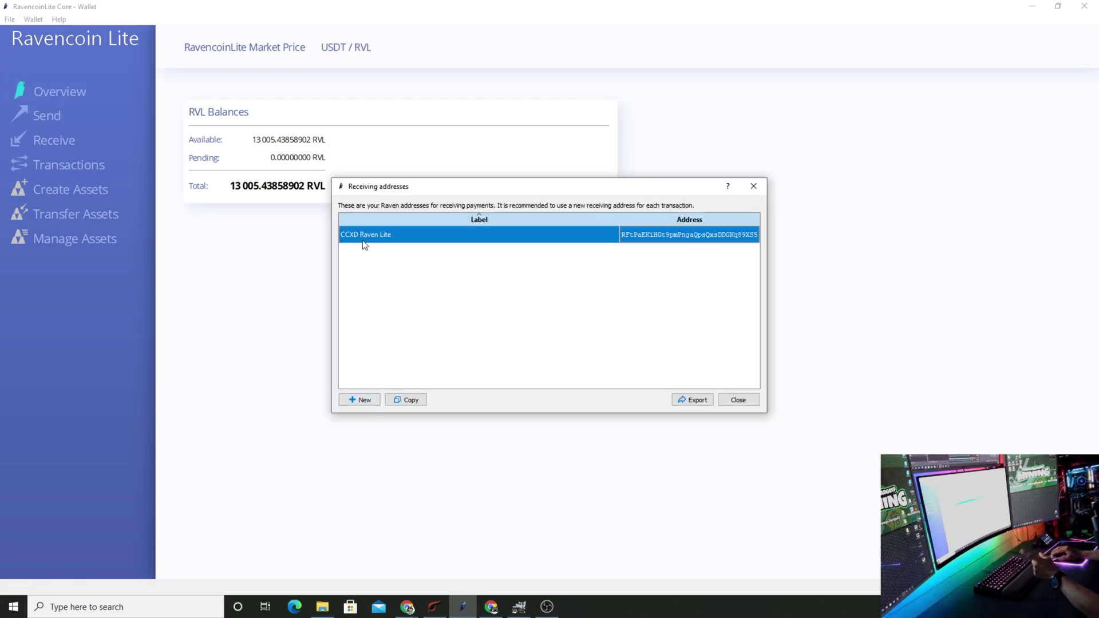
pyautogui.rightClick(693, 240)
pyautogui.click(715, 248)
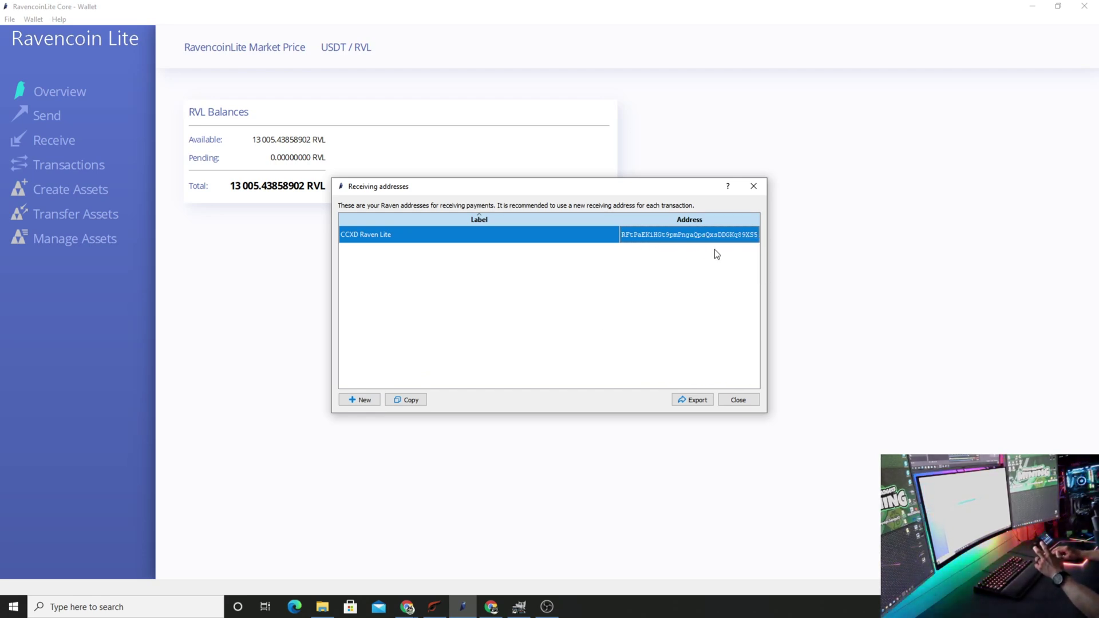
pyautogui.click(753, 188)
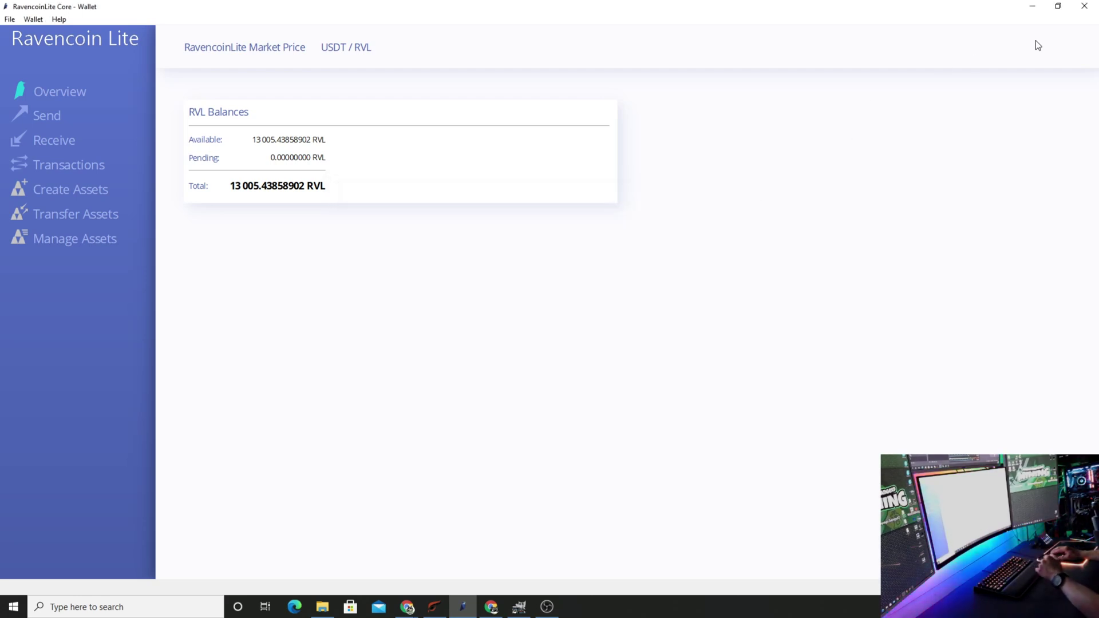
pyautogui.click(1033, 6)
# Step: Run the cpuminer-aes-sse42 RVL Coinminerz batch file from Miners\CPU, allowing it past SmartScreen
pyautogui.doubleClick(367, 256)
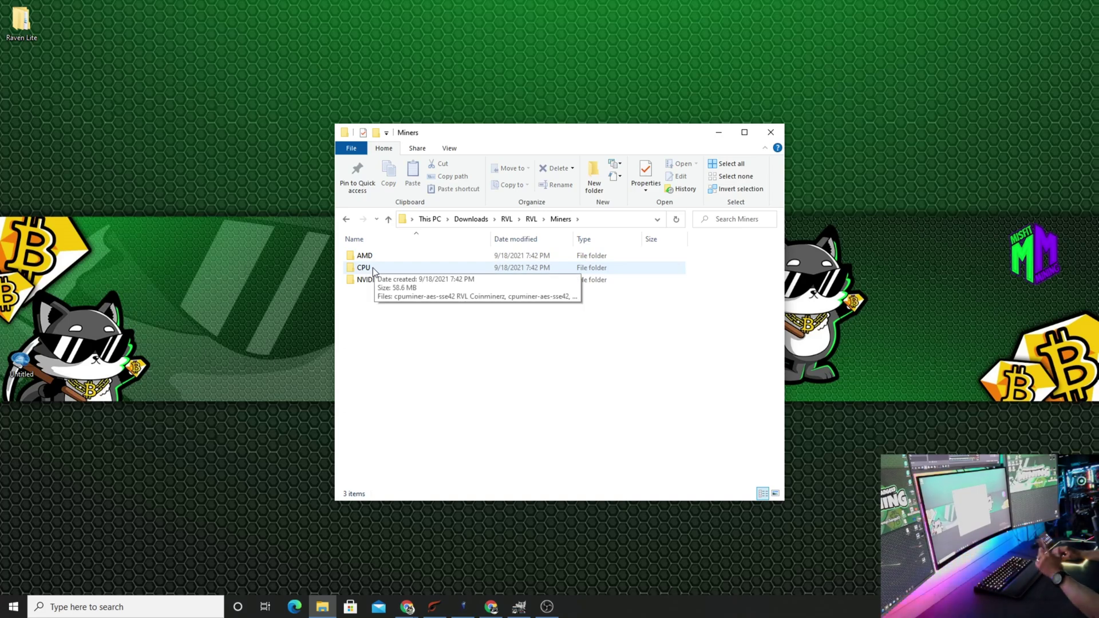
pyautogui.doubleClick(364, 267)
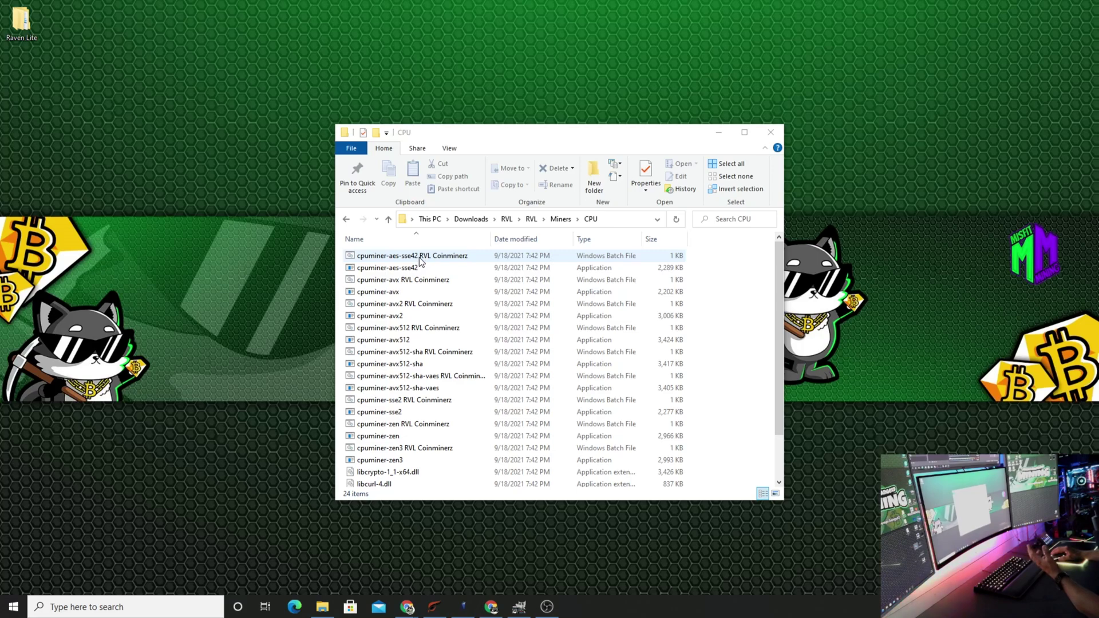
pyautogui.doubleClick(421, 257)
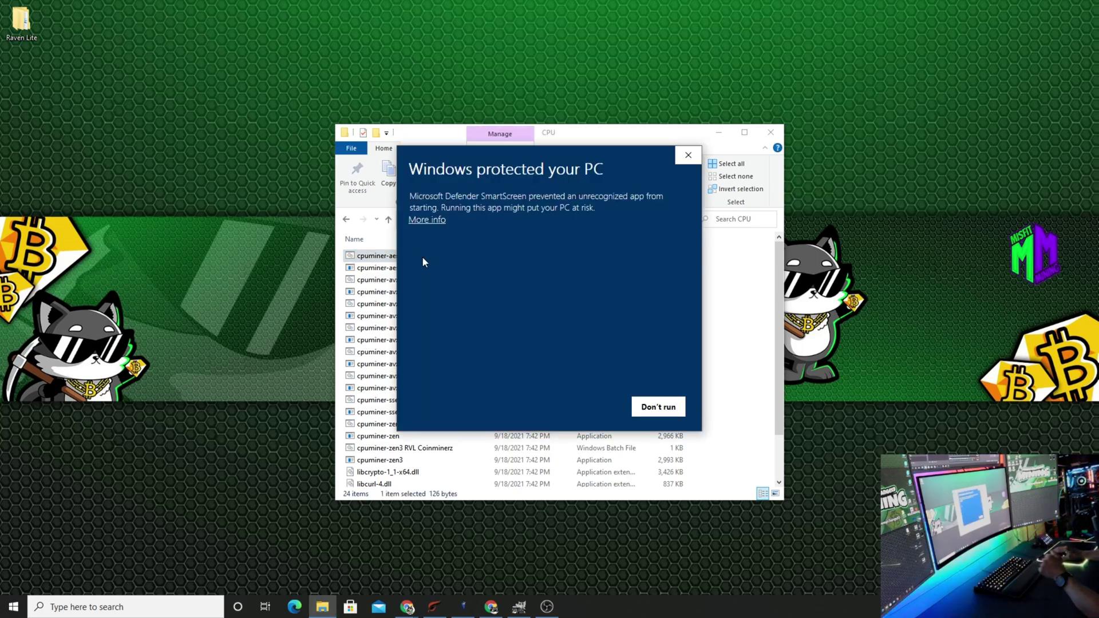
pyautogui.click(435, 222)
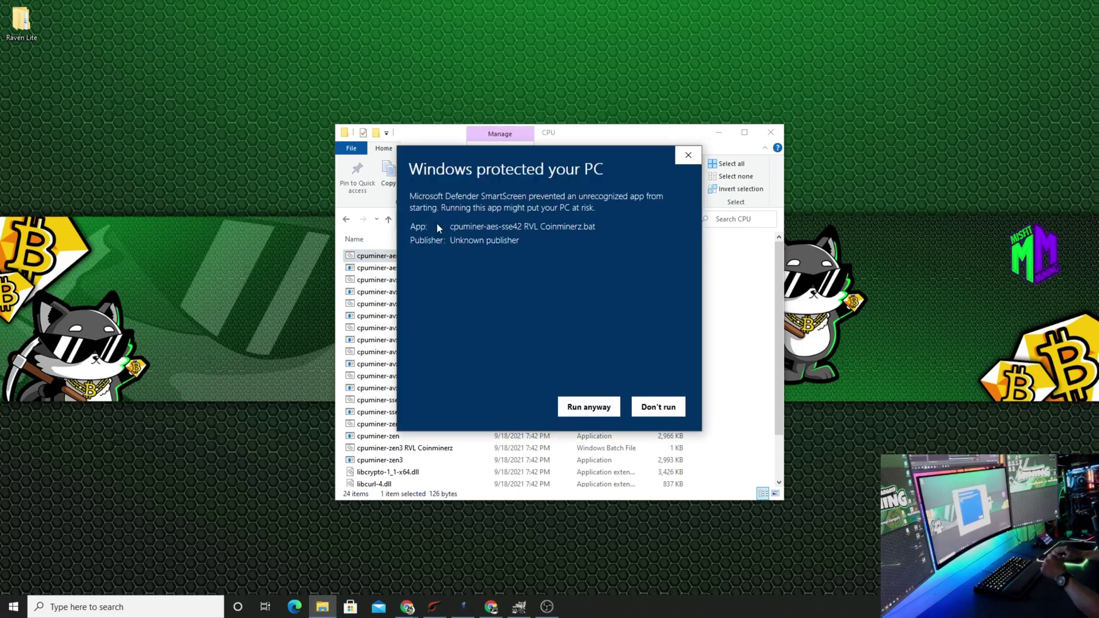
pyautogui.click(578, 410)
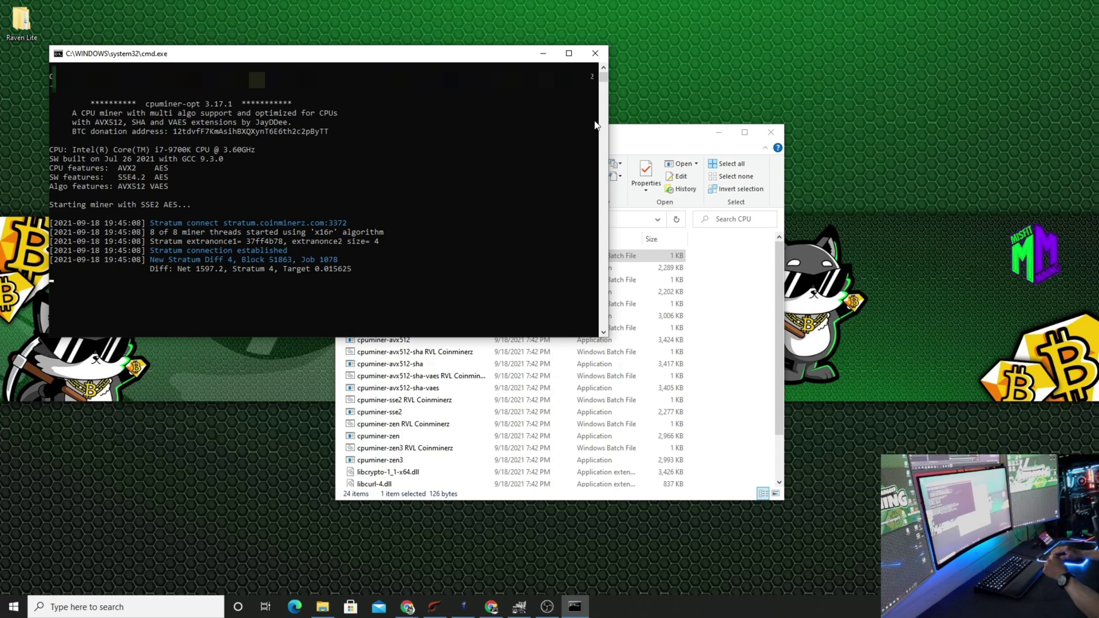
# Step: Close the miner console once it has connected to stratum.coinminerz.com:3372
pyautogui.click(595, 53)
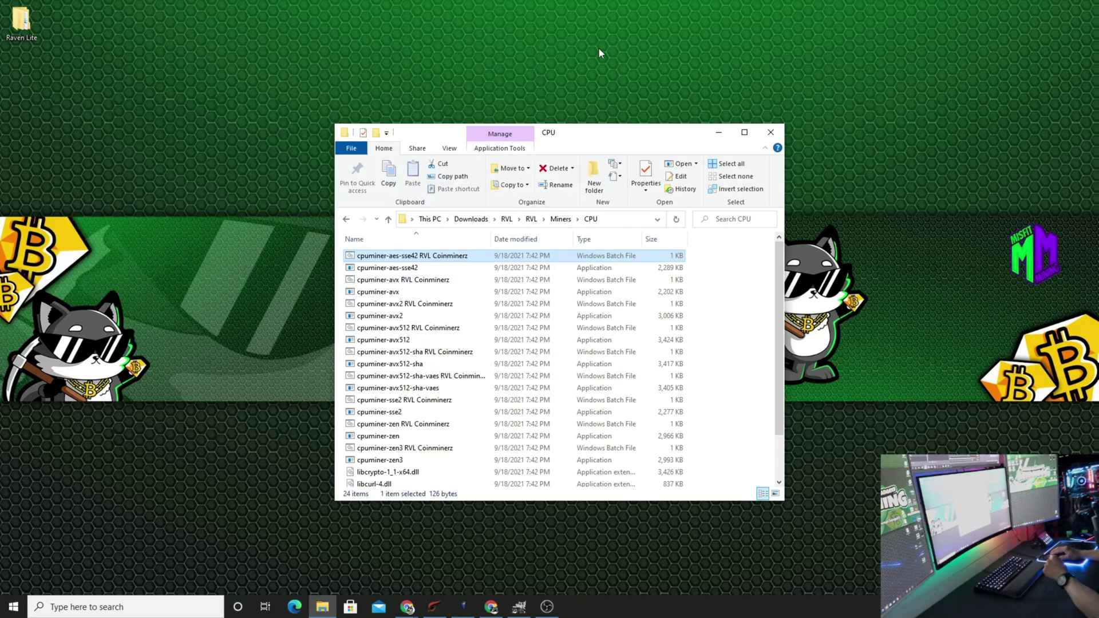
# Step: Open the cpuminer-avx2 RVL Coinminerz batch file in Notepad, allowing it past the warning
pyautogui.click(418, 308)
pyautogui.rightClick(412, 306)
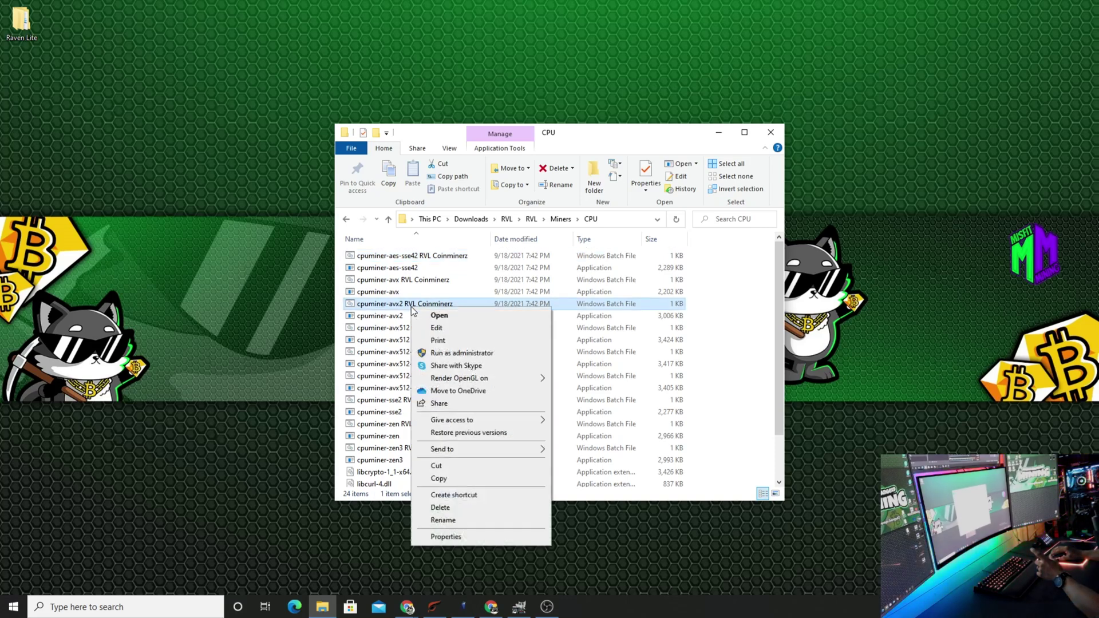
pyautogui.click(437, 315)
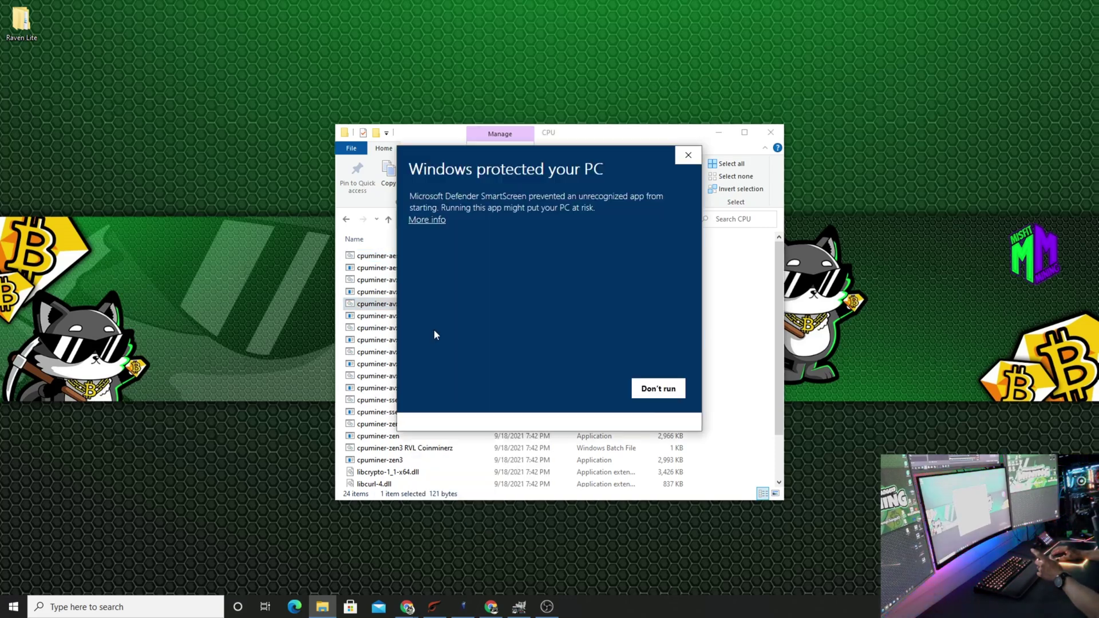
pyautogui.click(434, 220)
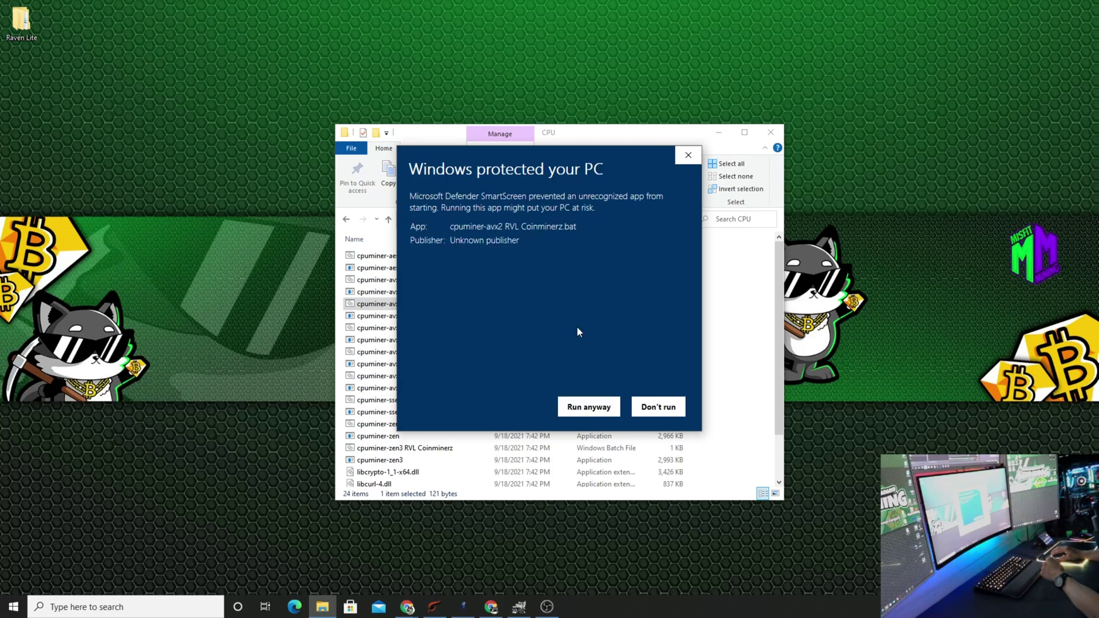
pyautogui.click(589, 407)
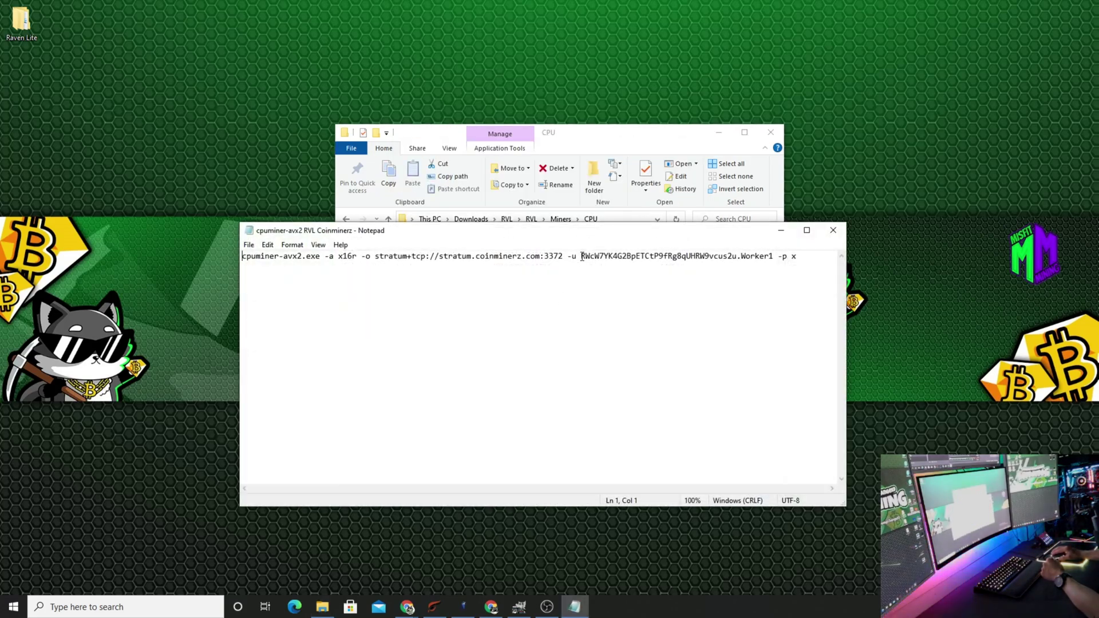
# Step: Paste the wallet address, replace Worker1 with MainPC, then save and close the file
pyautogui.moveTo(581, 256); pyautogui.dragTo(739, 269)
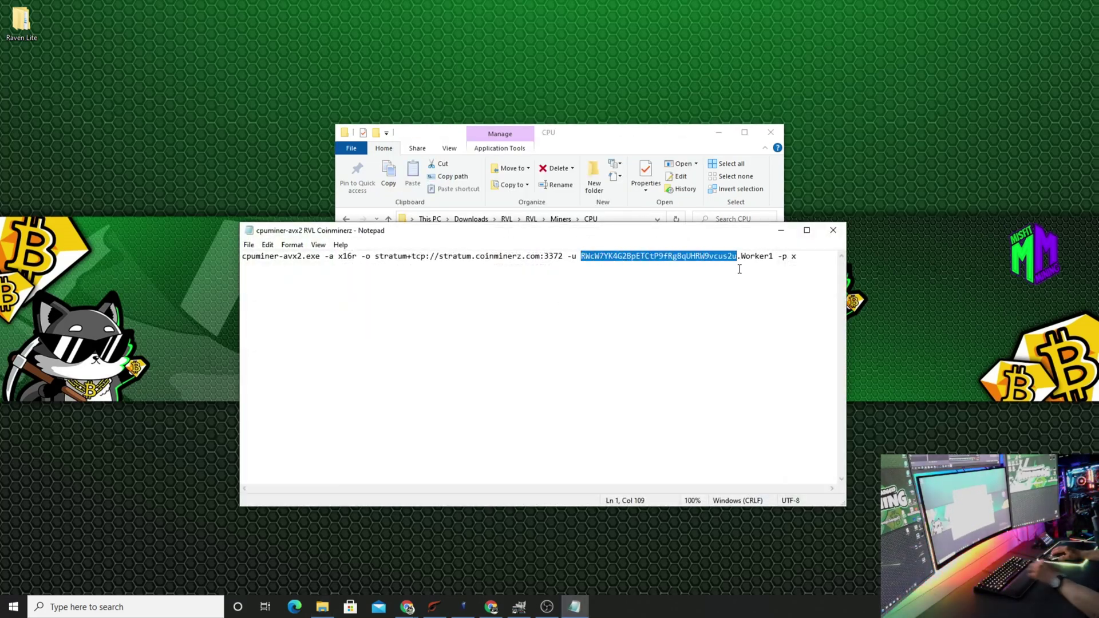
pyautogui.hotkey('ctrl', 'v')
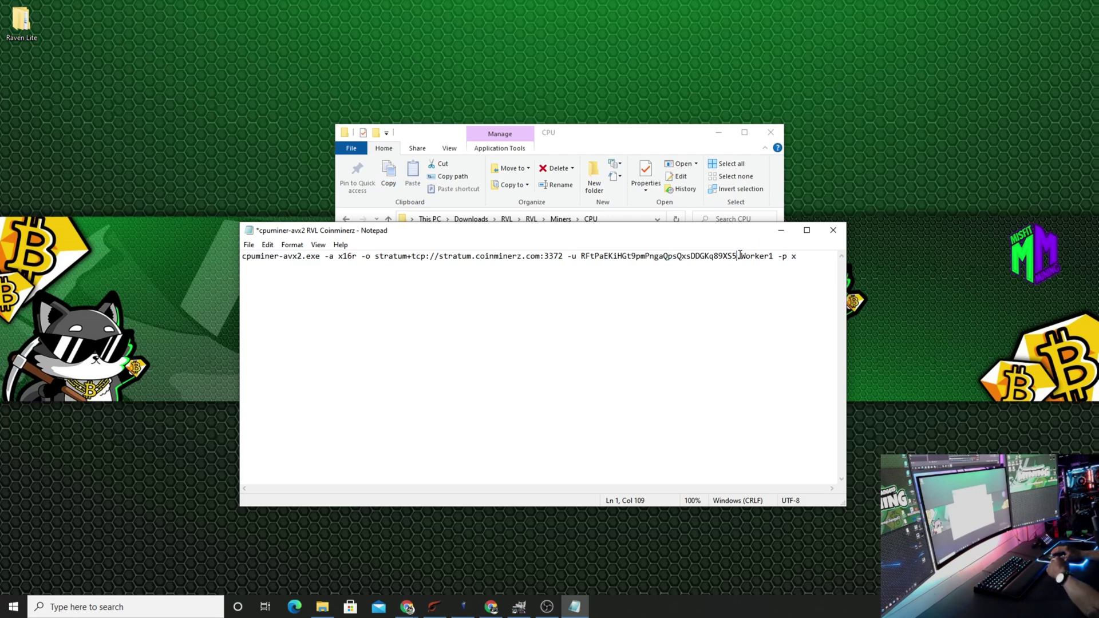
pyautogui.click(742, 256)
pyautogui.moveTo(742, 256); pyautogui.dragTo(773, 257)
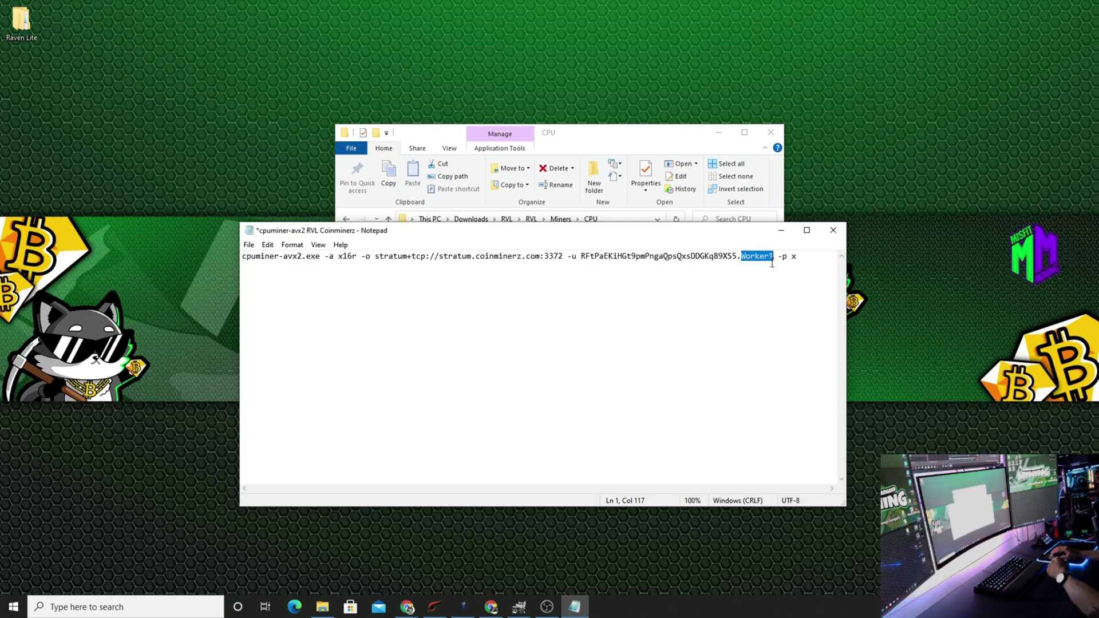
pyautogui.write('Main')
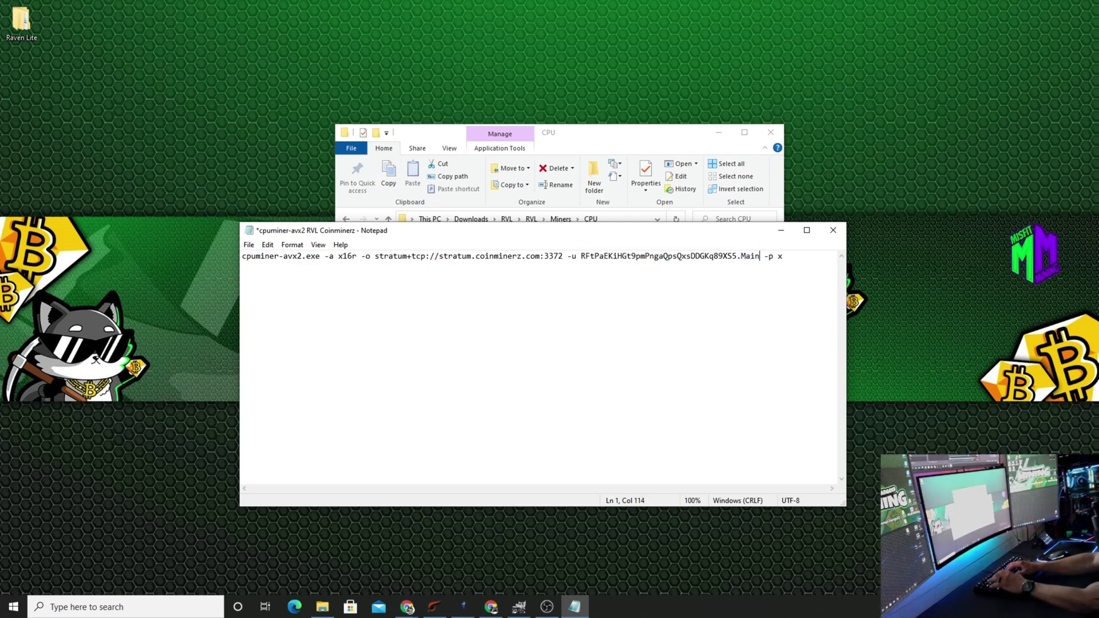
pyautogui.write('PC')
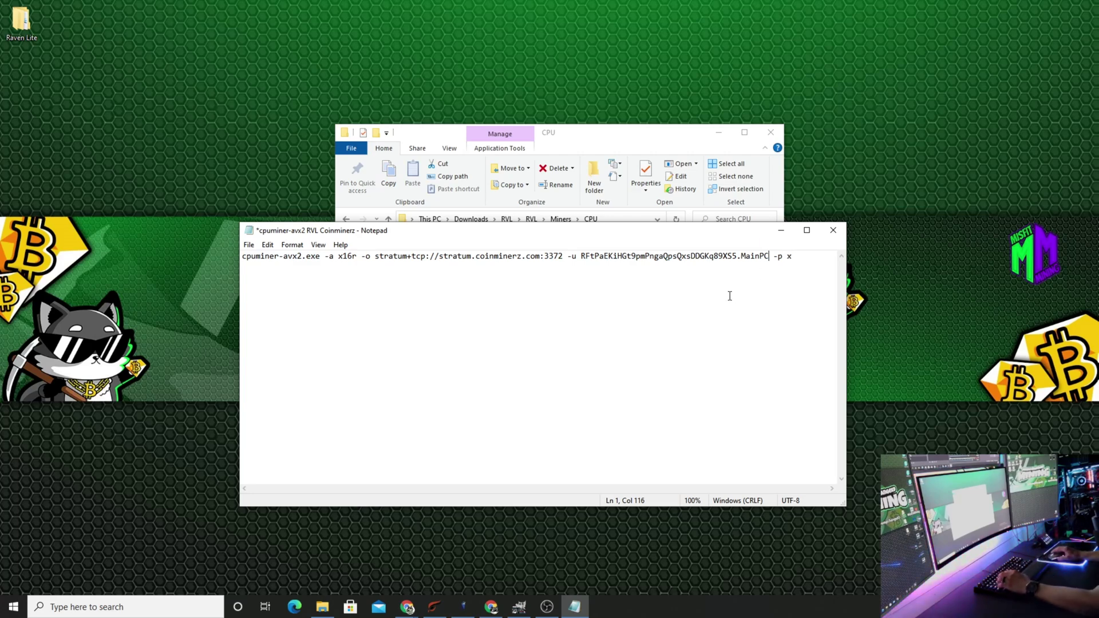
pyautogui.hotkey('ctrl', 's')
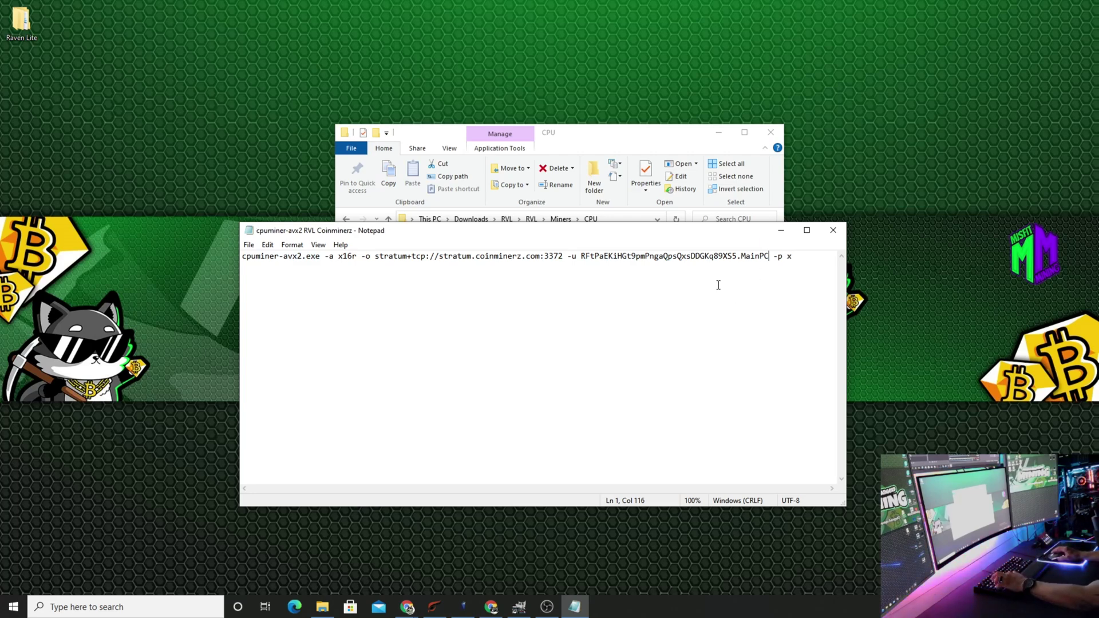
pyautogui.click(834, 231)
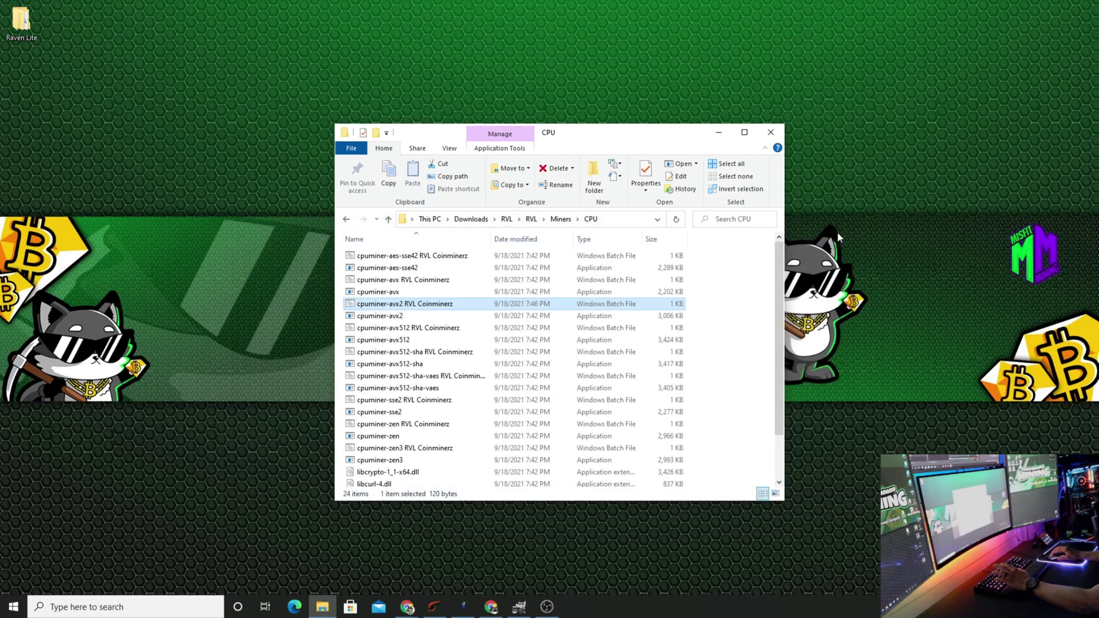
# Step: Launch the edited cpuminer-avx2 RVL Coinminerz batch file from the CPU folder
pyautogui.doubleClick(405, 304)
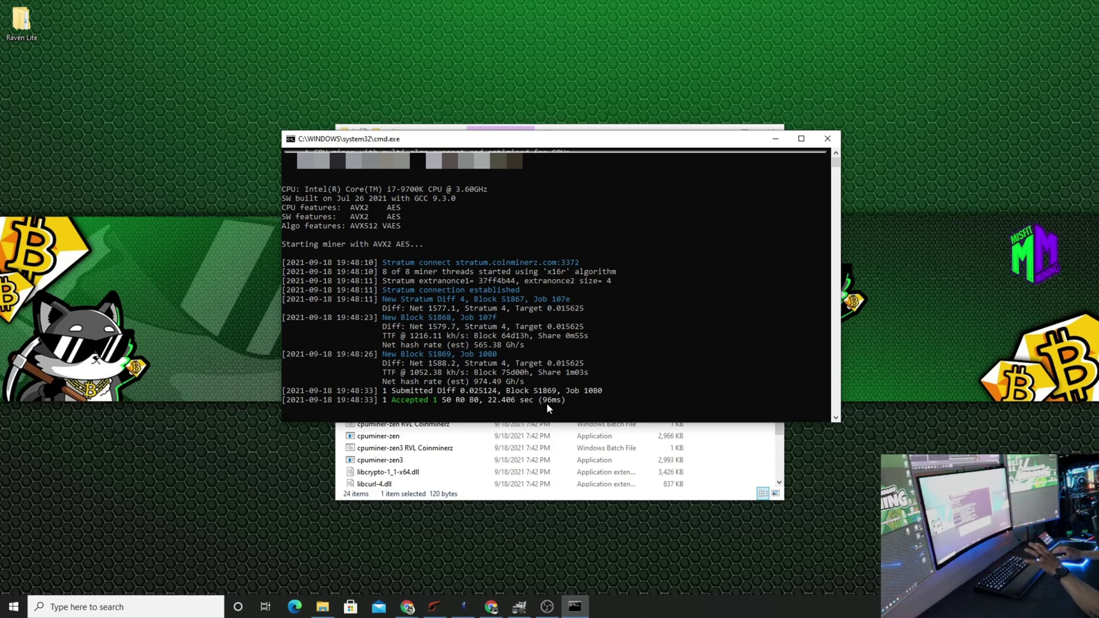
# Step: Stop the miner, then append -t 7 to the avx2 batch command and save it
pyautogui.click(827, 139)
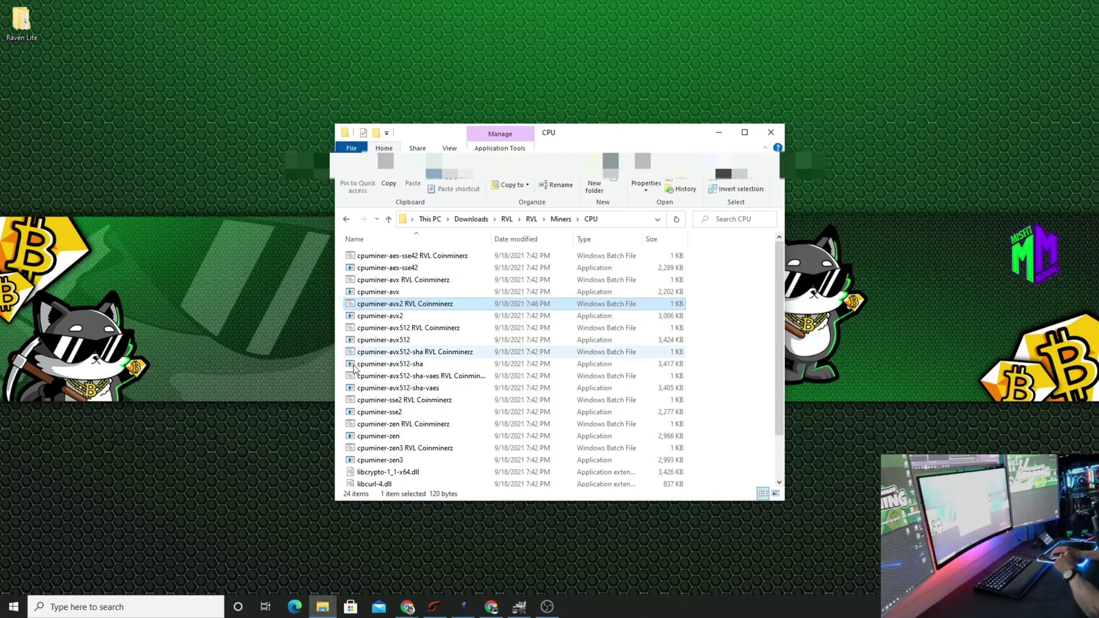
pyautogui.rightClick(428, 304)
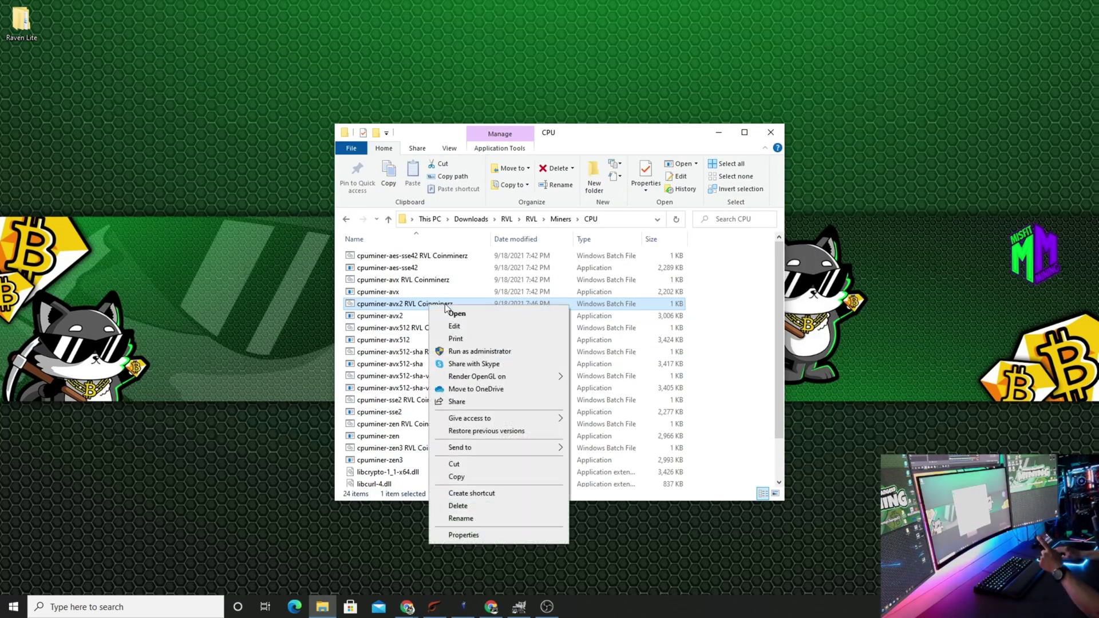
pyautogui.click(455, 326)
pyautogui.click(808, 262)
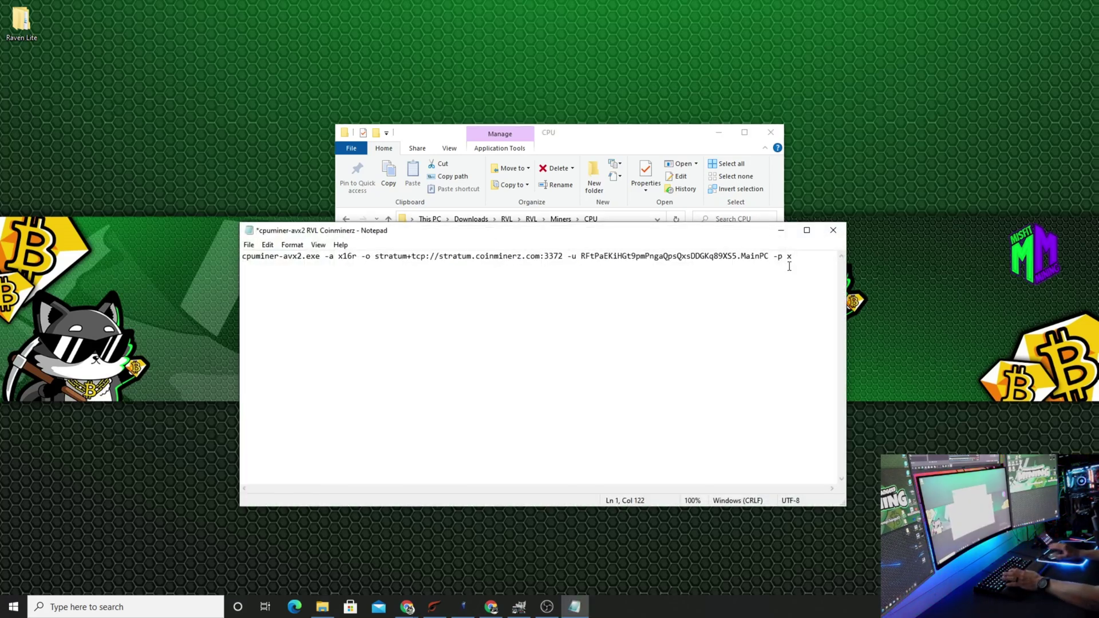
pyautogui.write('-')
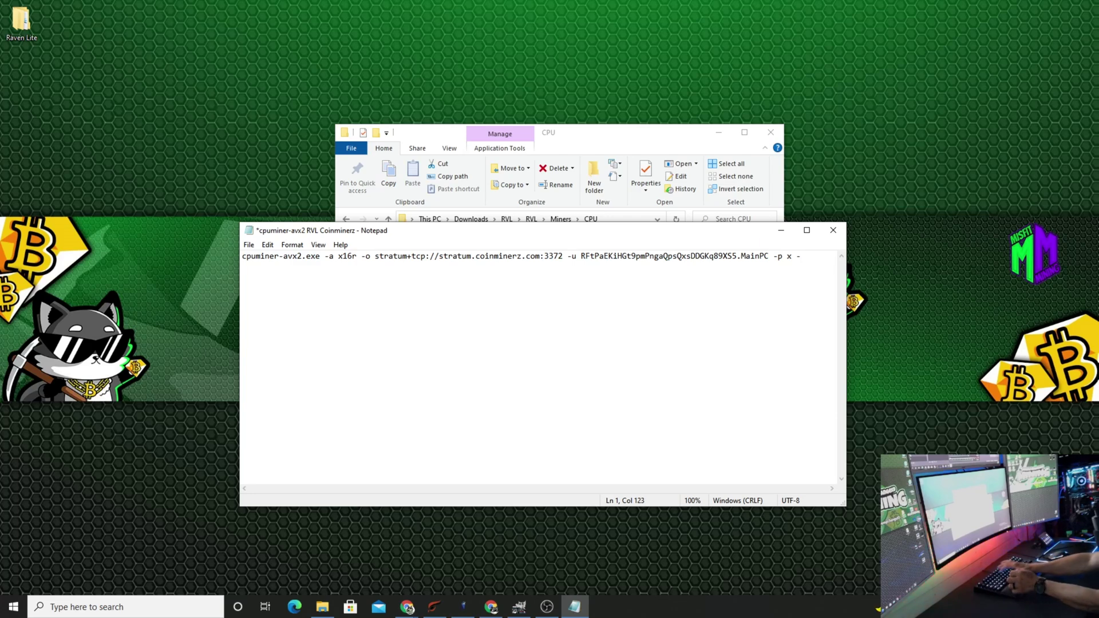
pyautogui.write('t 7')
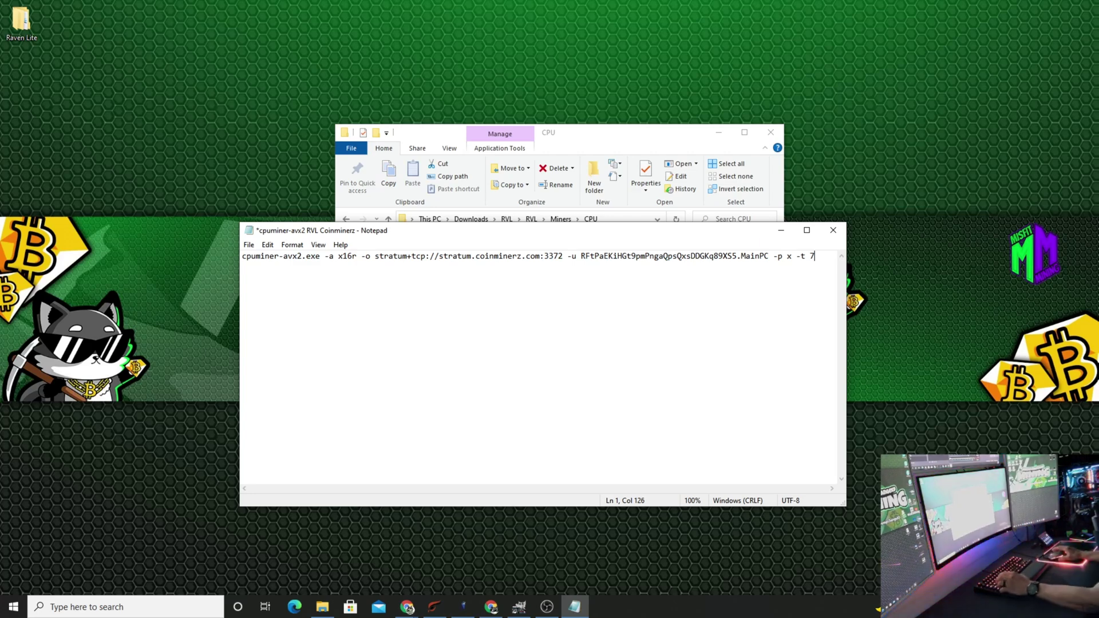
pyautogui.hotkey('ctrl', 's')
pyautogui.click(832, 229)
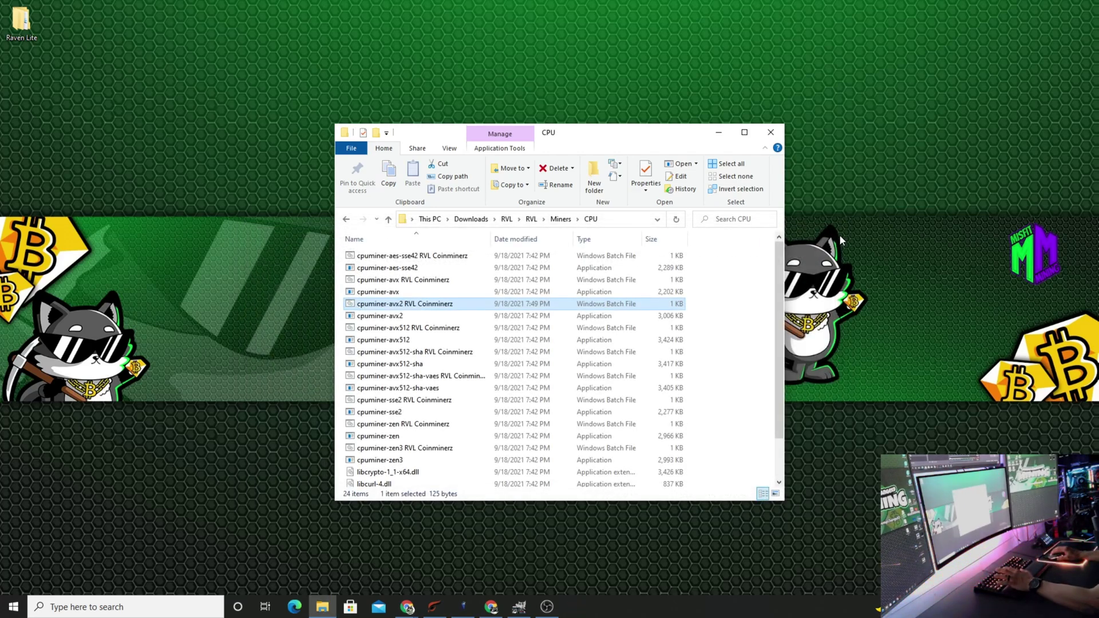
# Step: Relaunch the updated avx2 miner batch file and move its console window to the right
pyautogui.doubleClick(425, 304)
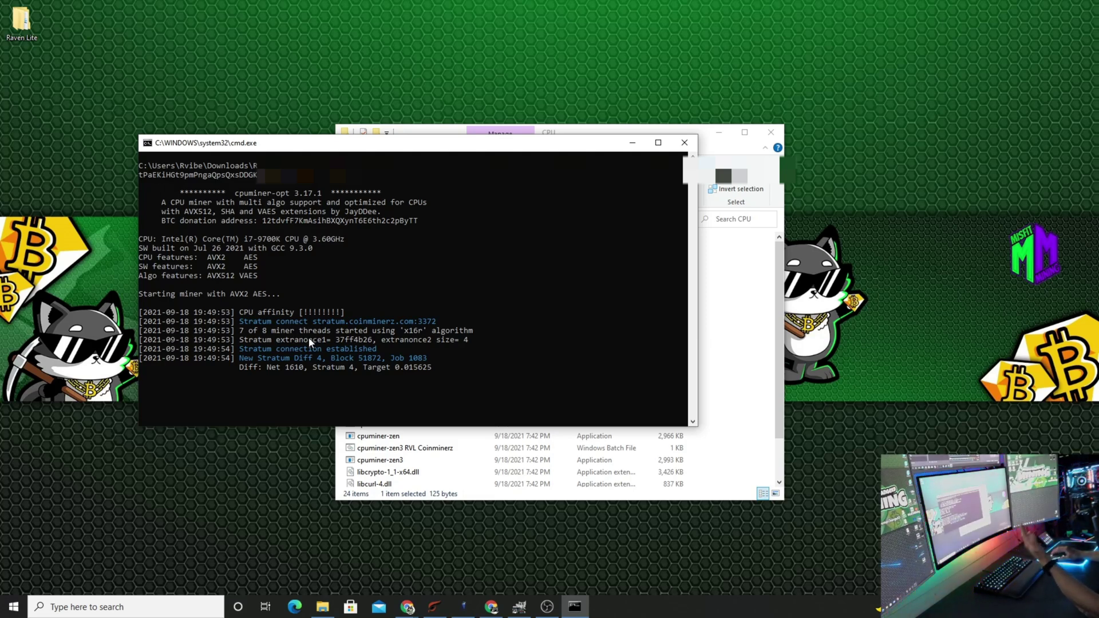
pyautogui.moveTo(356, 150); pyautogui.dragTo(469, 151)
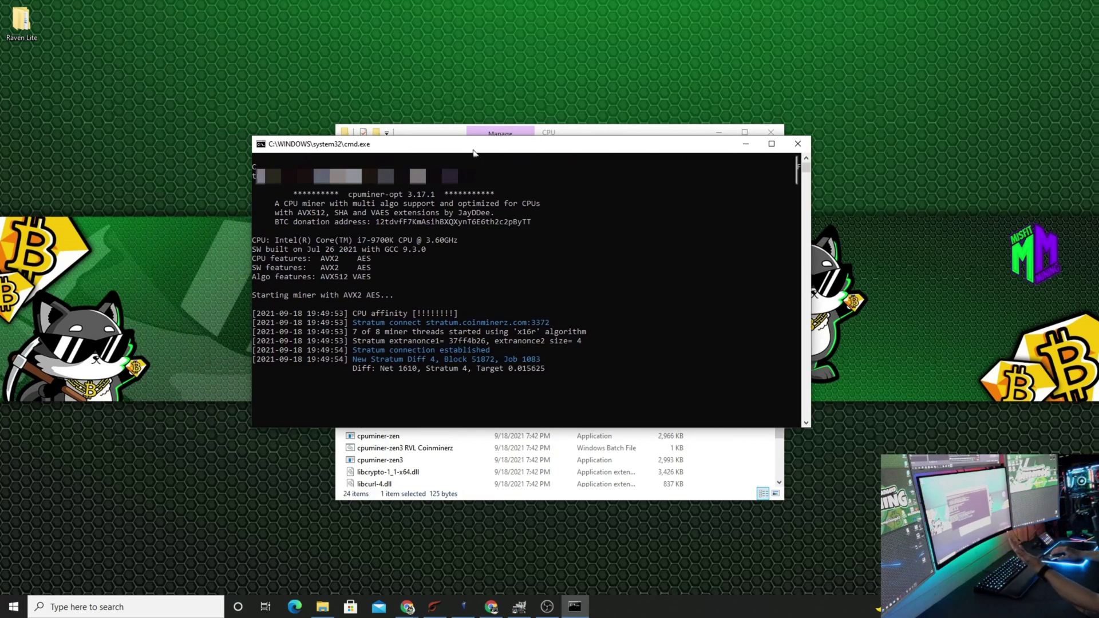